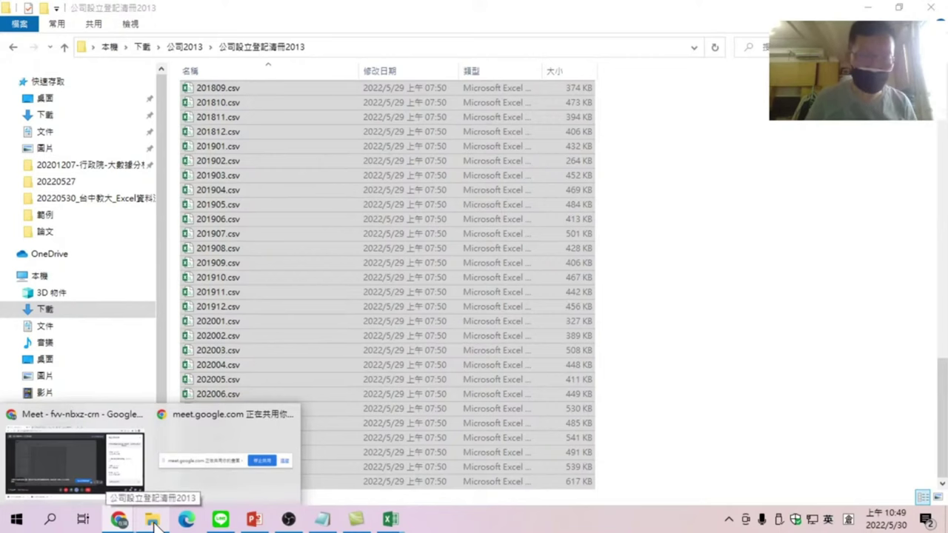
Bring the '2013_2 - Power Query 編輯器' window back to the front from the Excel taskbar.
mouse_move(391, 520)
left_click(448, 468)
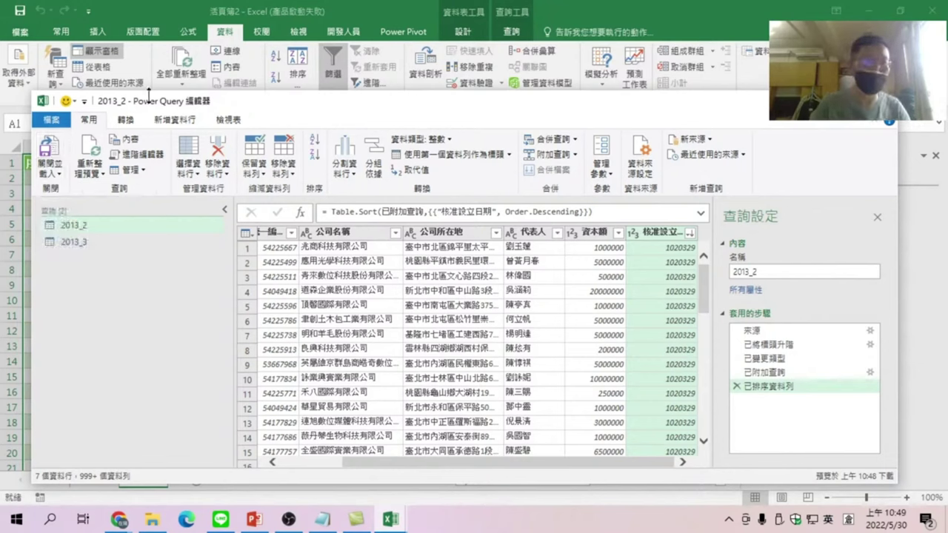
Load the sorted 2013_2 query to 工作表2 and compare it with the 2013_3 table on 工作表3.
left_click(50, 152)
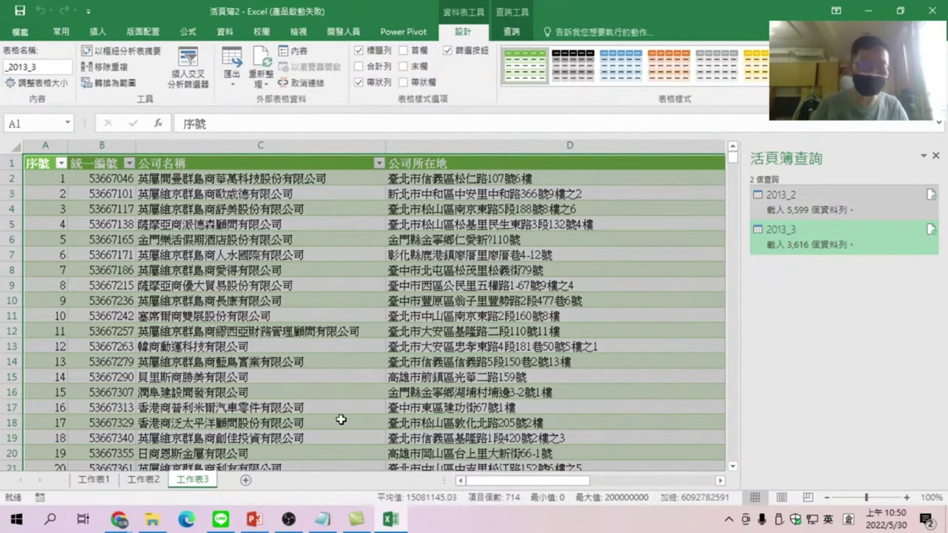
left_click(138, 480)
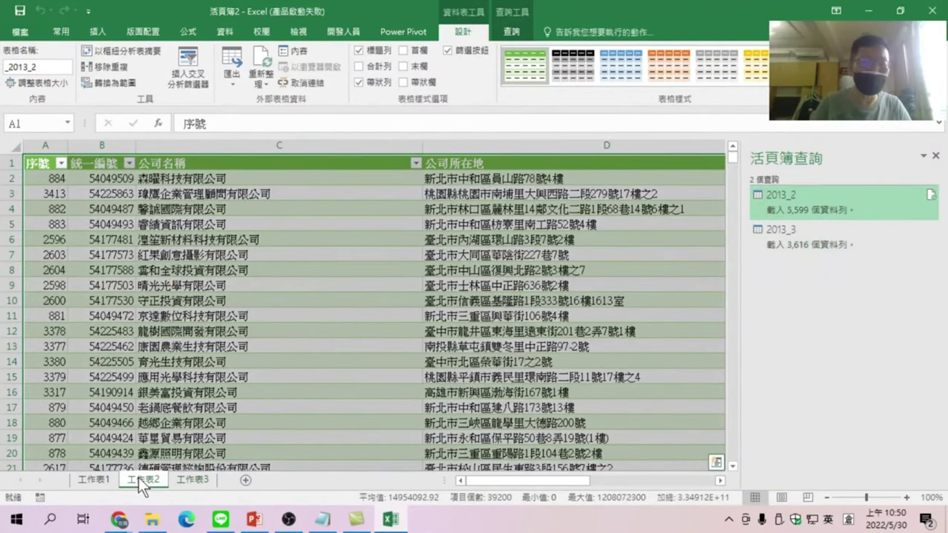
mouse_move(787, 199)
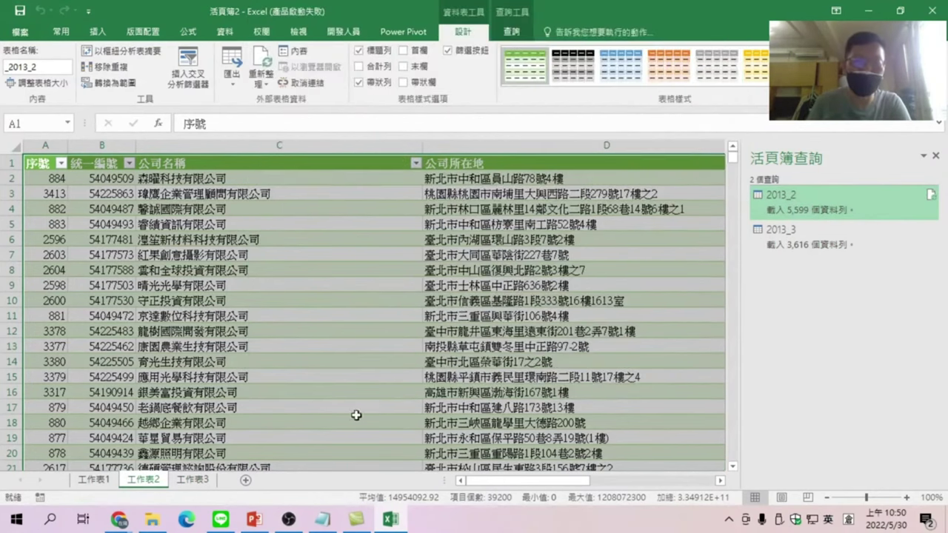
left_click(193, 482)
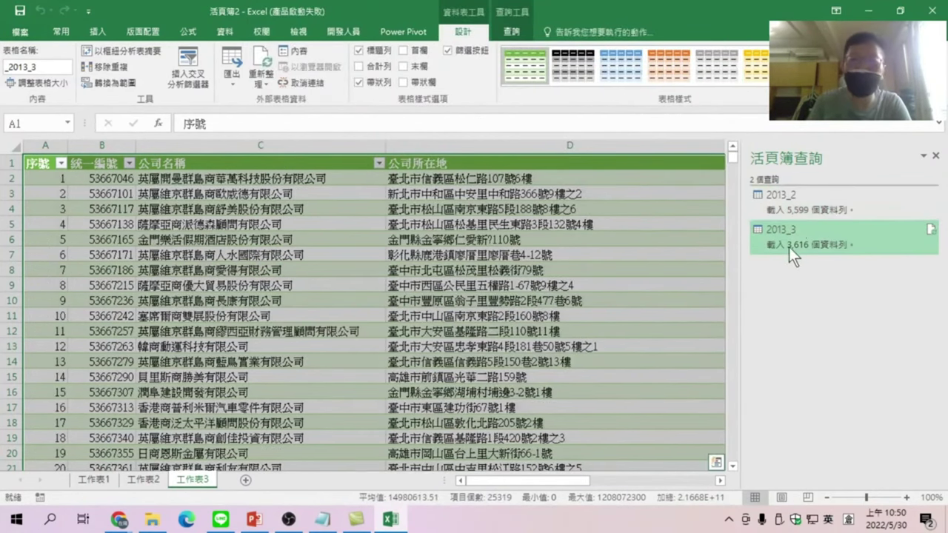
mouse_move(794, 228)
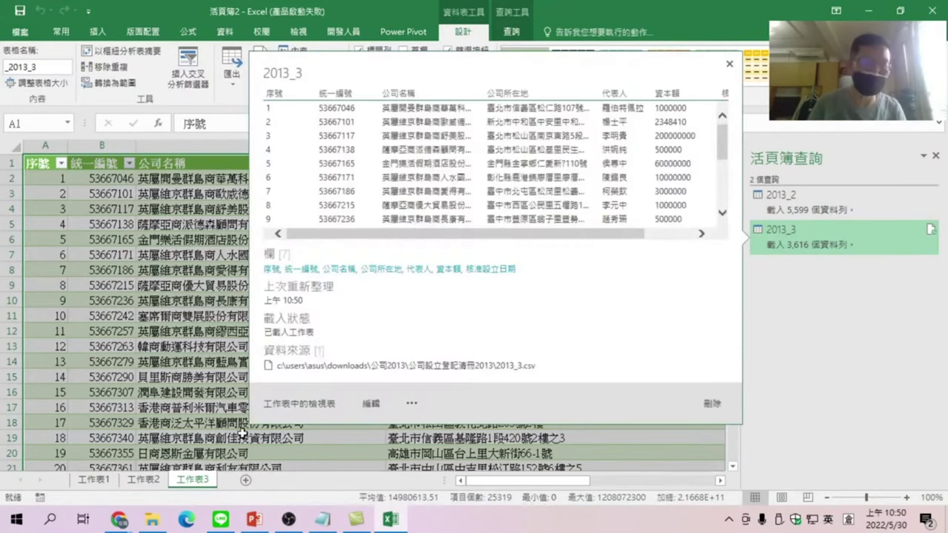
Return to 工作表2 showing the 5,599-row 2013_2 table.
left_click(146, 479)
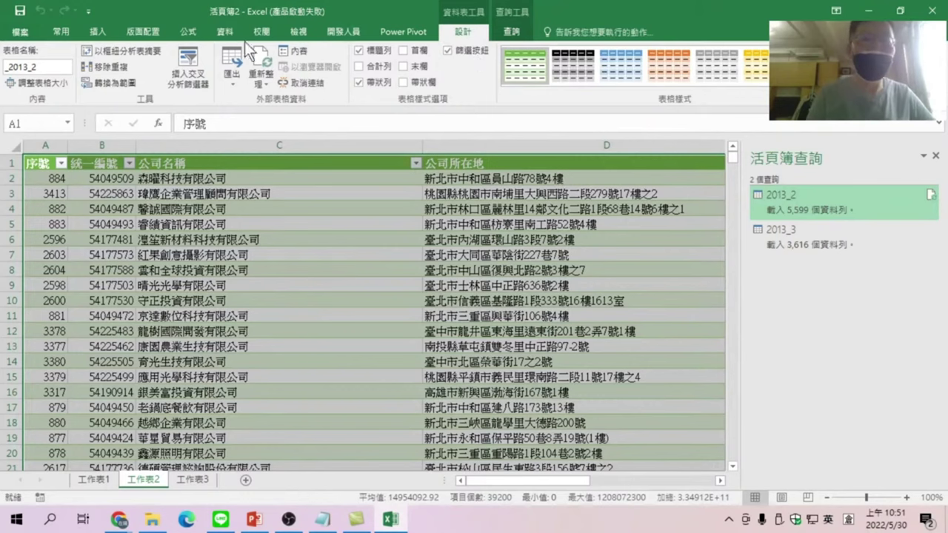
Save the workbook as 逐一檔案合併20220530.xlsx in the 下載 folder with 另存新檔.
left_click(24, 35)
left_click(27, 170)
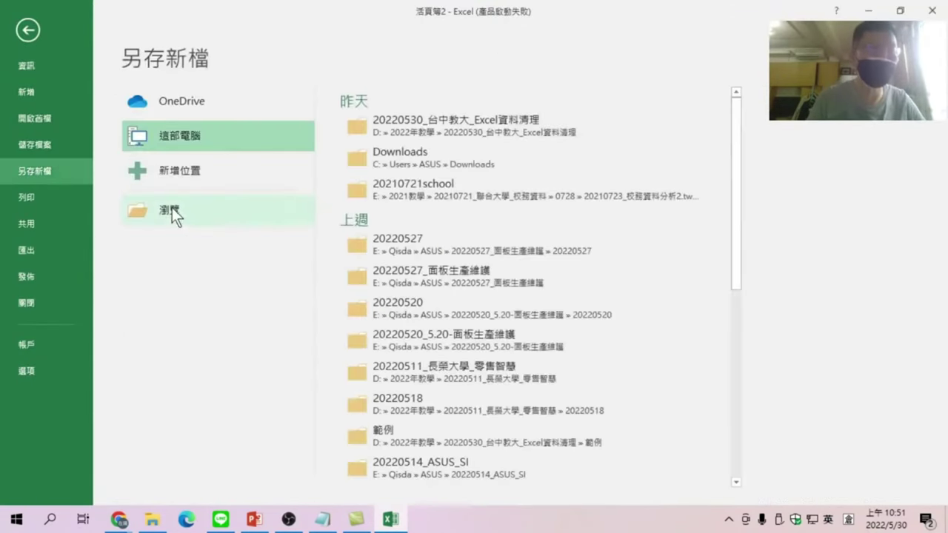
left_click(172, 209)
type("經一木火")
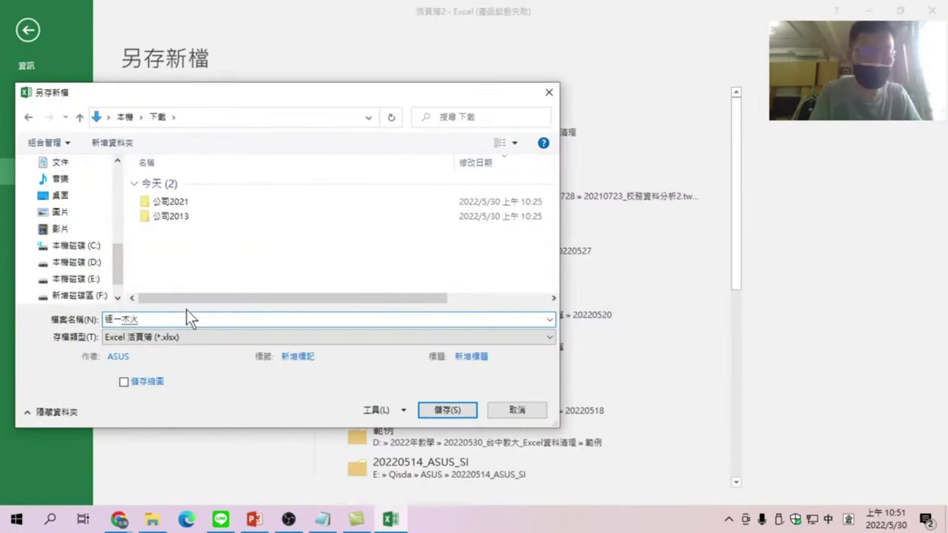
type("檔案合併20220")
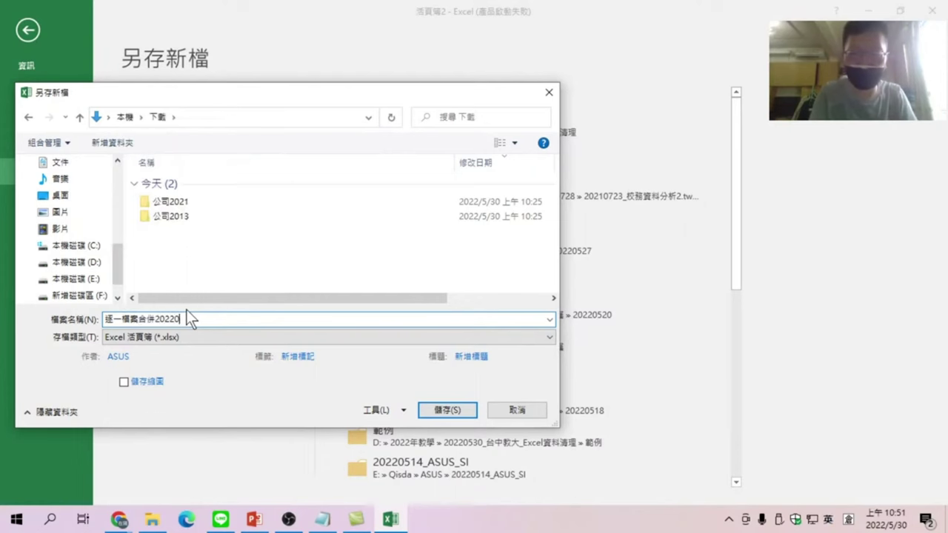
type("530")
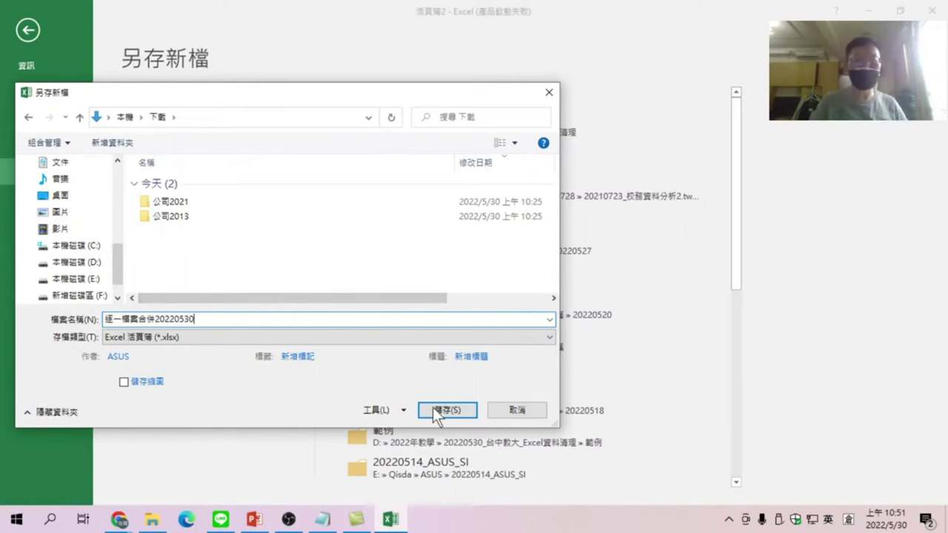
left_click(435, 409)
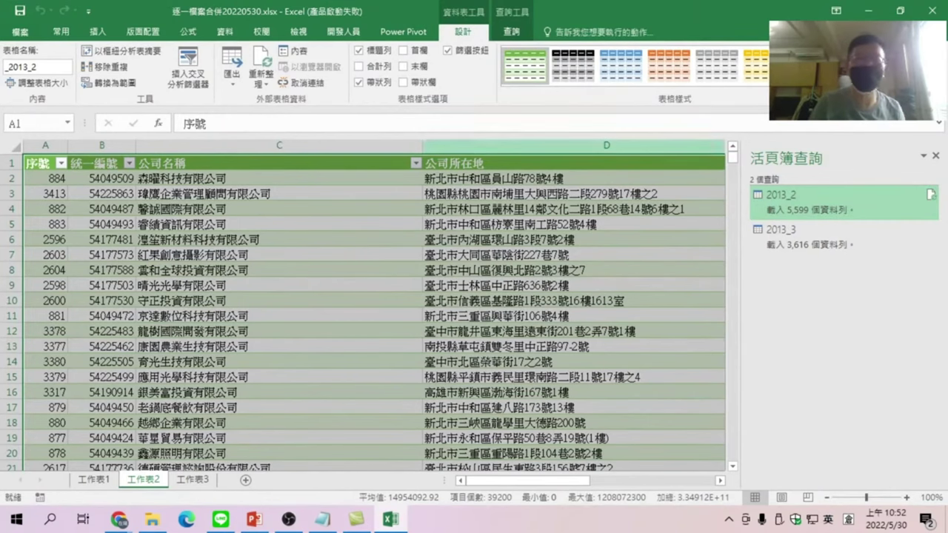
Close Excel and scroll the 公司設立登記清冊2013 file list back up to 2013_2.csv.
left_click(931, 10)
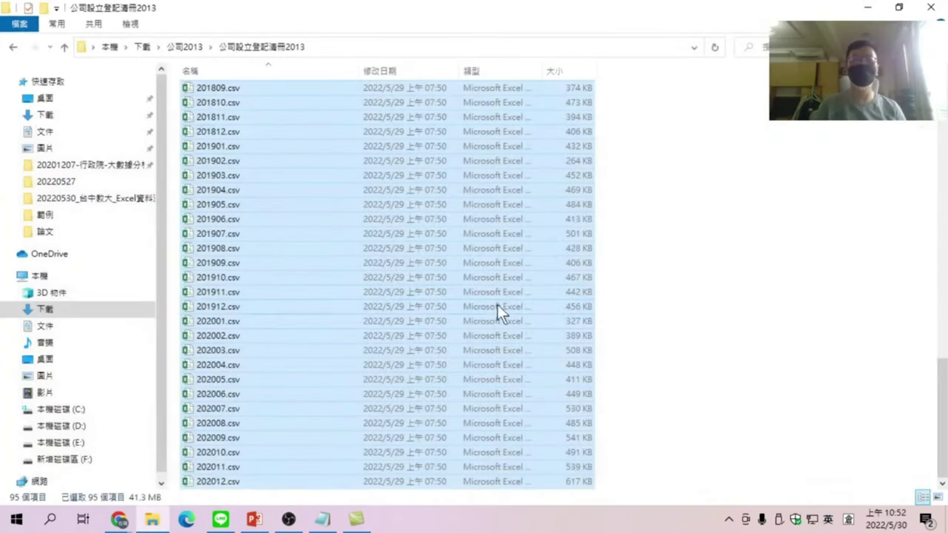
left_click(737, 227)
scroll(509, 243, "up", 7)
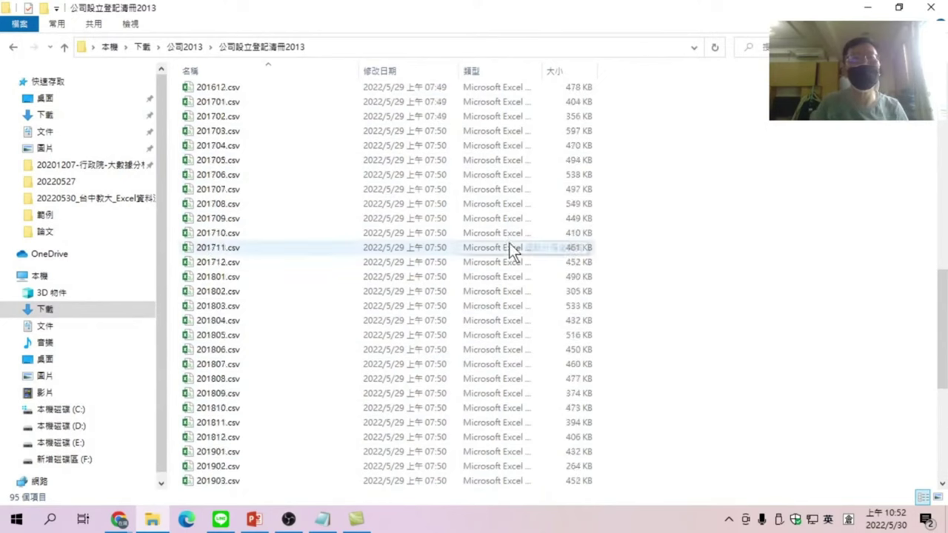
scroll(377, 236, "up", 13)
scroll(340, 240, "up", 2)
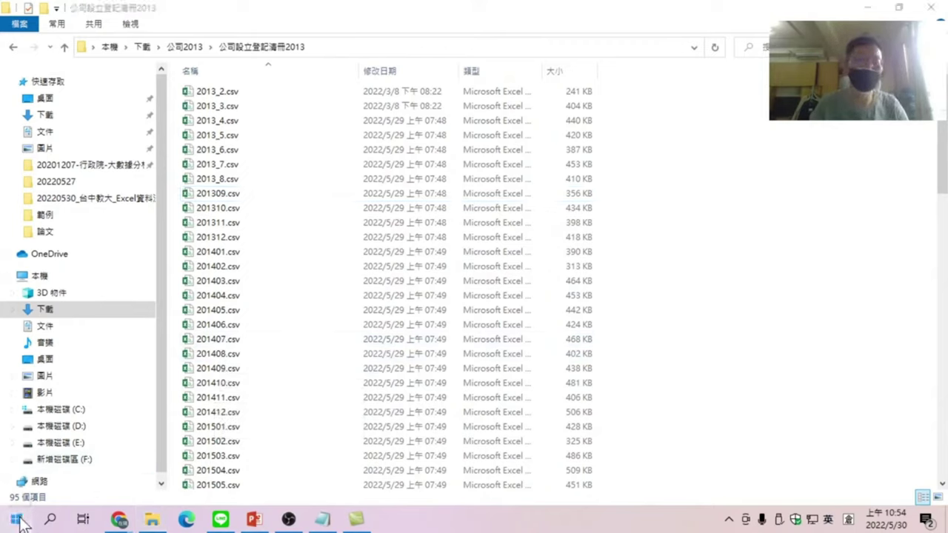
left_click(29, 522)
Launch Excel 2016 with a blank workbook, dismissing the Office activation notice.
left_click(108, 431)
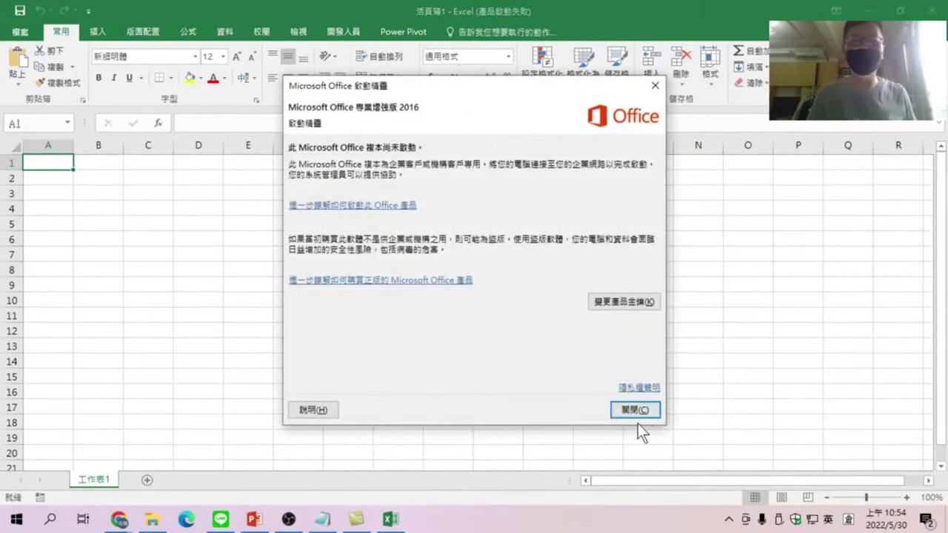
left_click(638, 407)
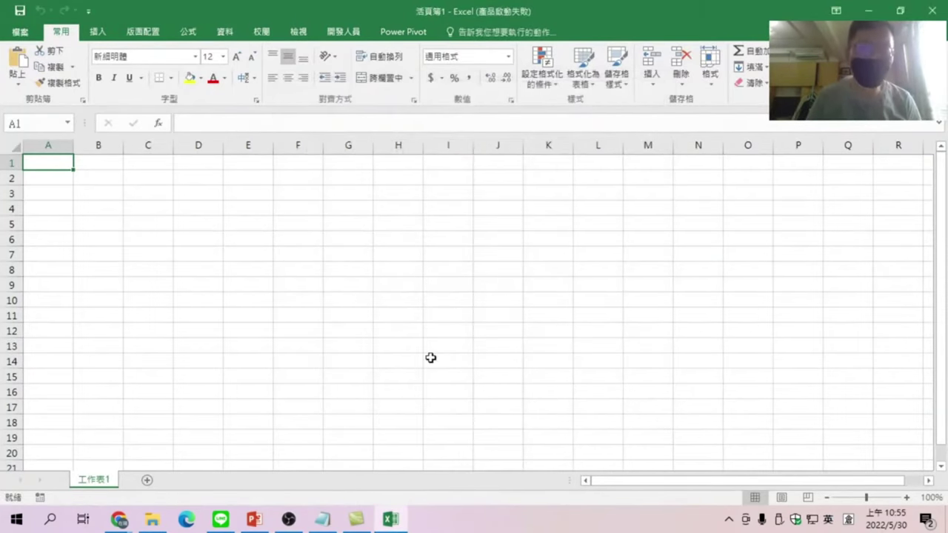
left_click(228, 34)
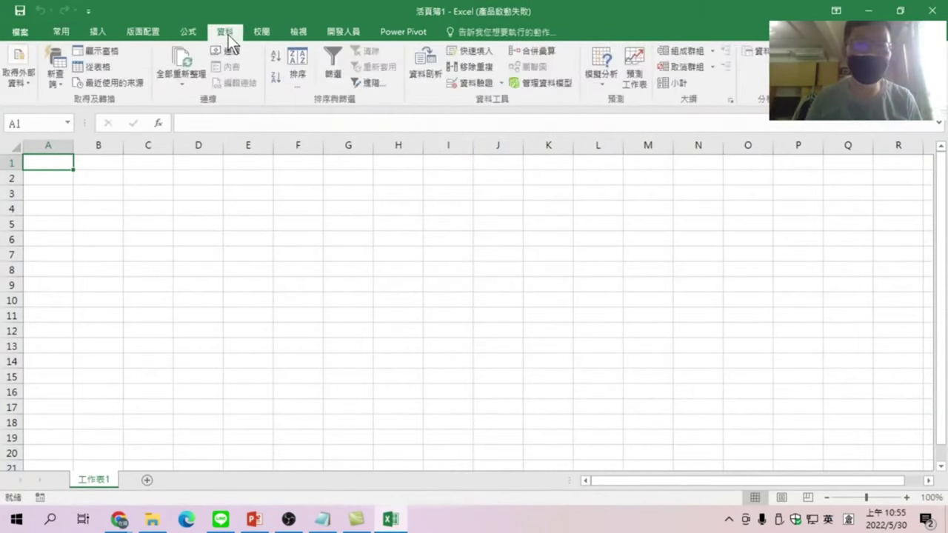
Create a 從資料夾 query on 本機 > 下載 > 公司2013 > 公司設立登記清冊2013.
left_click(49, 77)
mouse_move(79, 108)
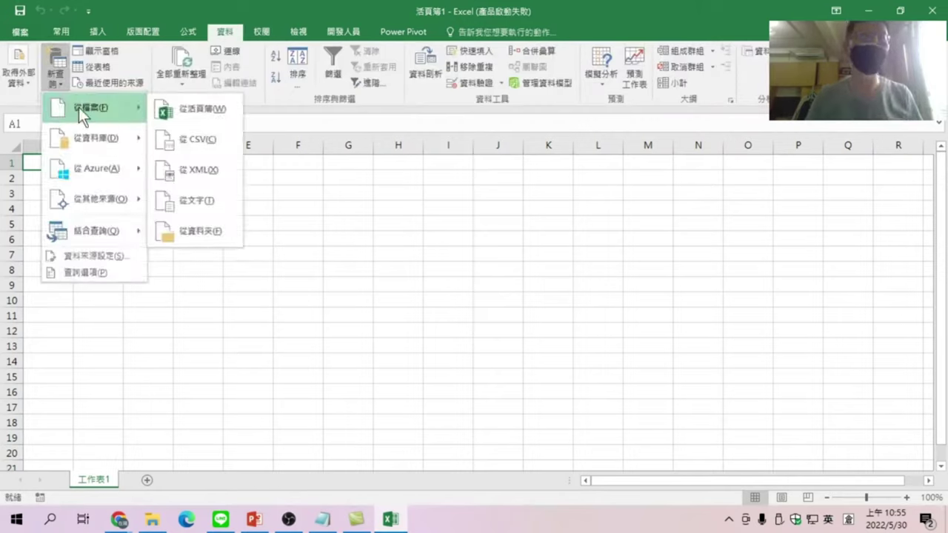
left_click(191, 235)
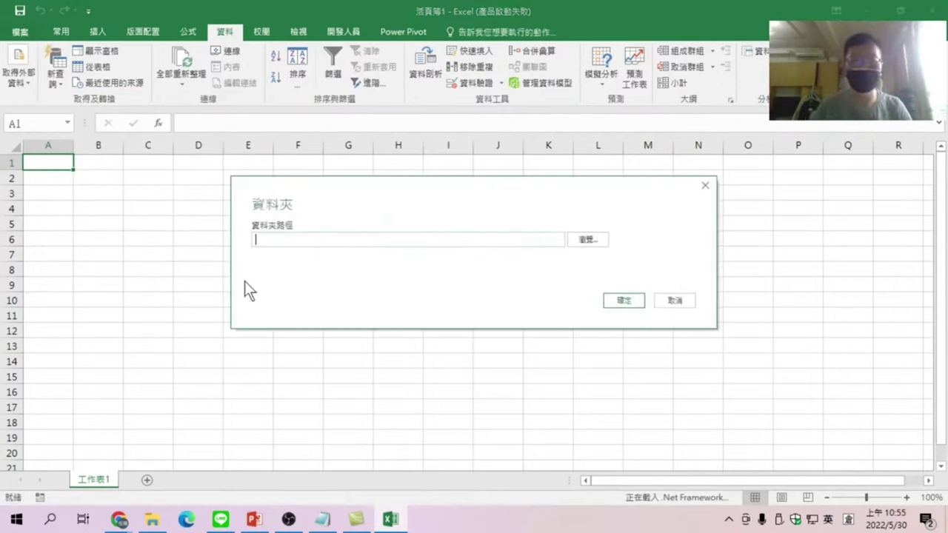
left_click(589, 241)
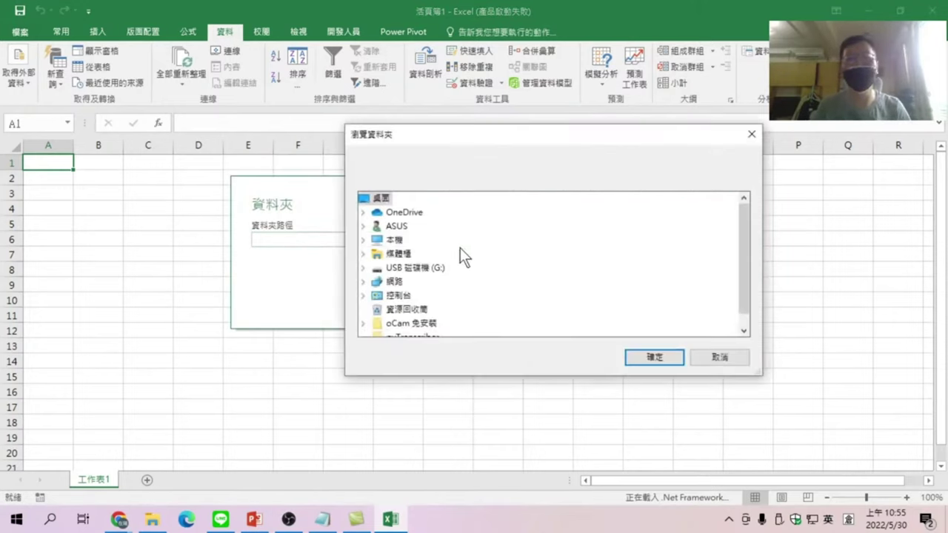
double_click(397, 241)
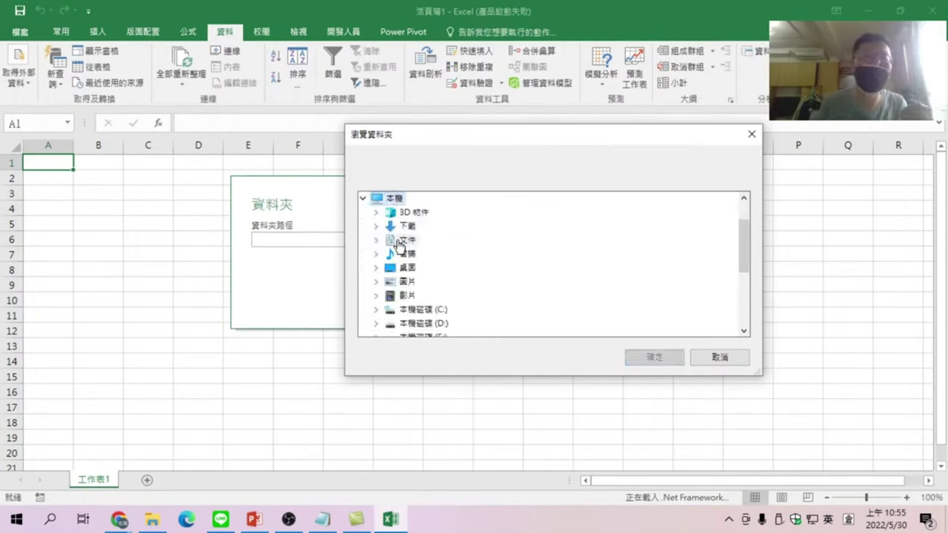
double_click(407, 227)
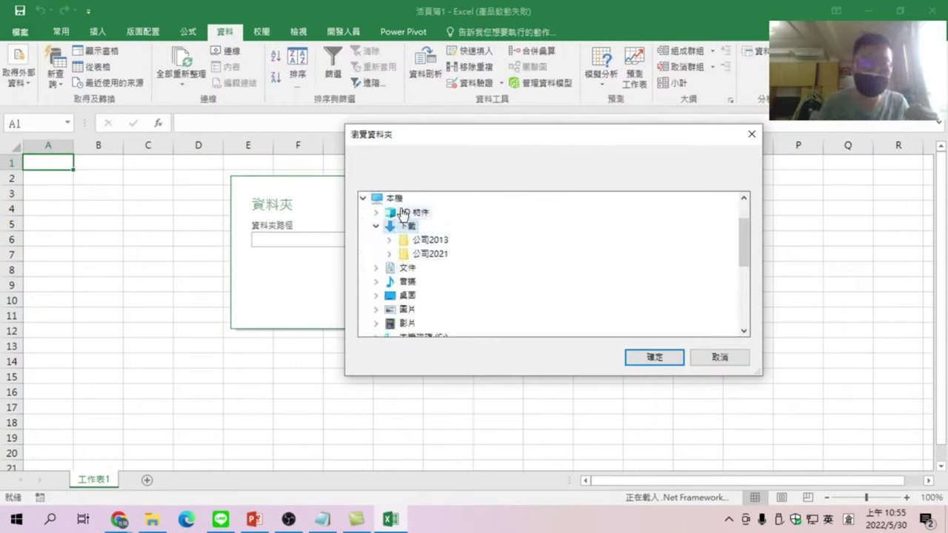
double_click(430, 241)
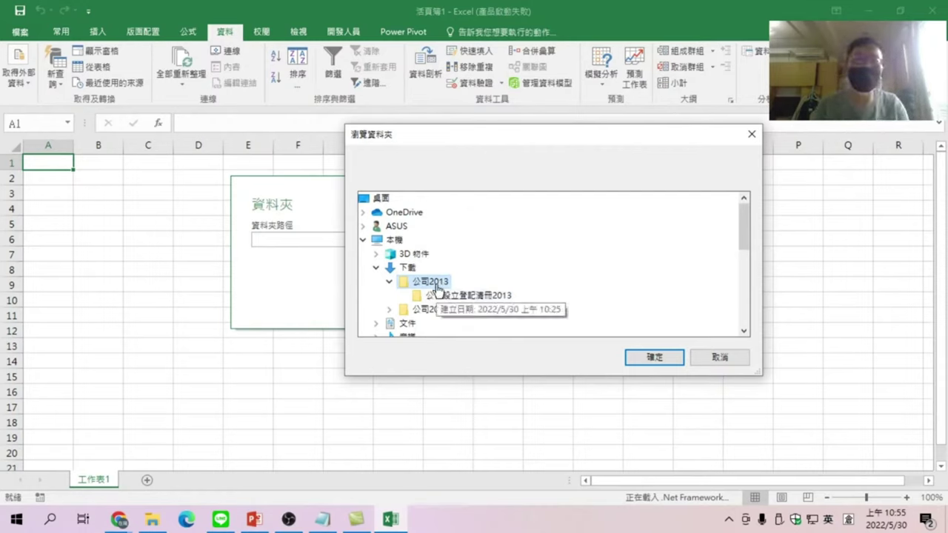
left_click(459, 296)
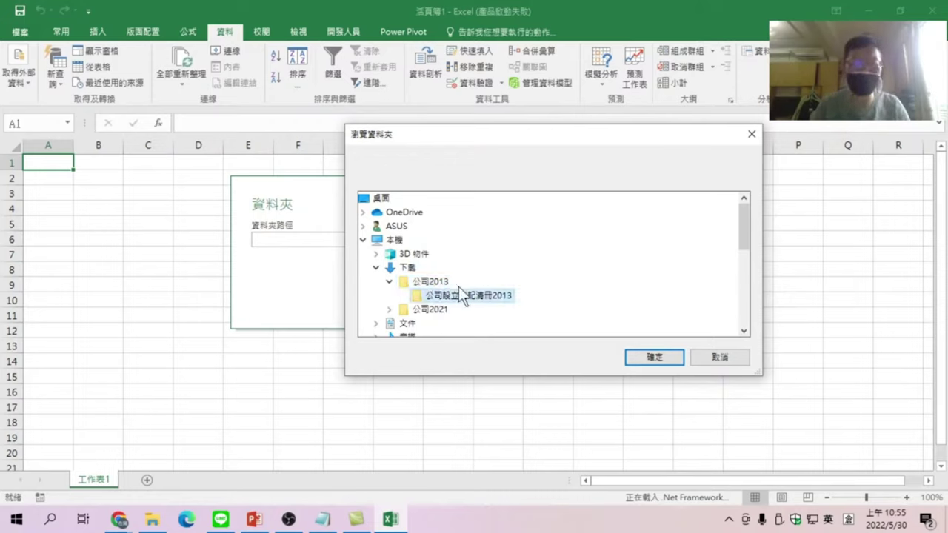
left_click(652, 360)
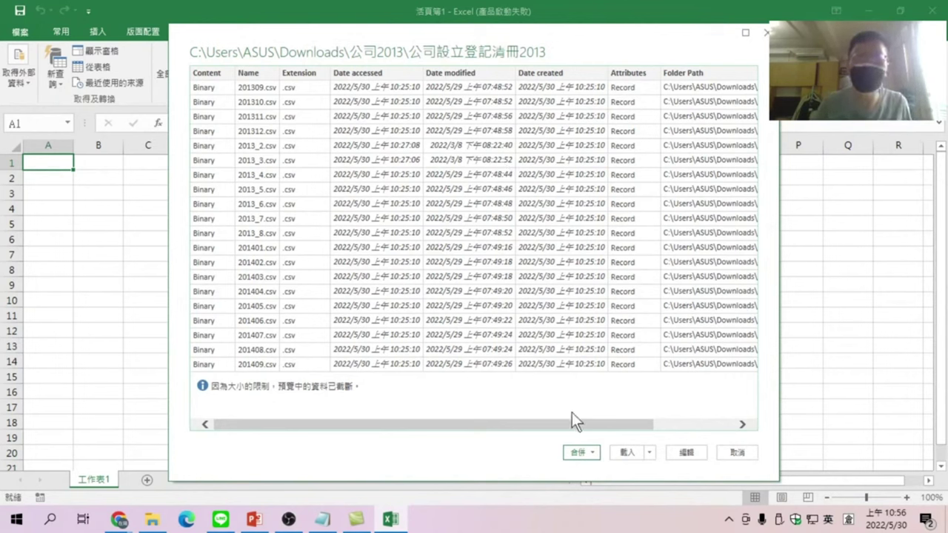
Choose 合併並載入 to combine and load all the folder's CSV files.
left_click(591, 449)
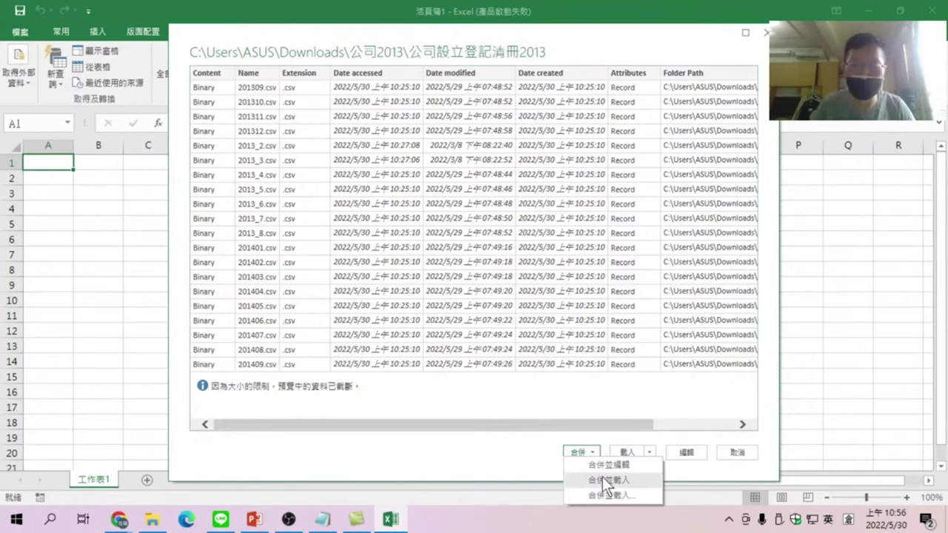
left_click(626, 480)
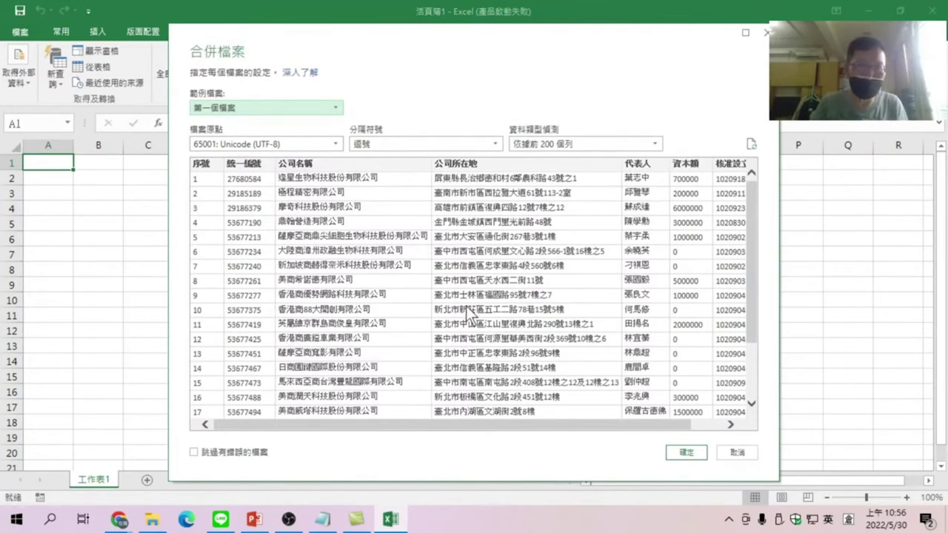
Accept the 合併檔案 settings (UTF-8, comma delimiter) to load the combined table.
left_click(689, 454)
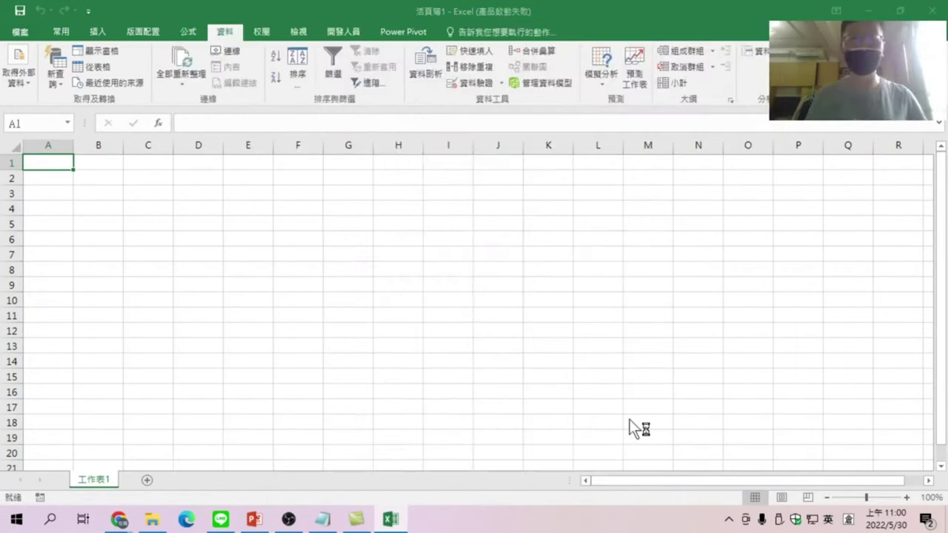